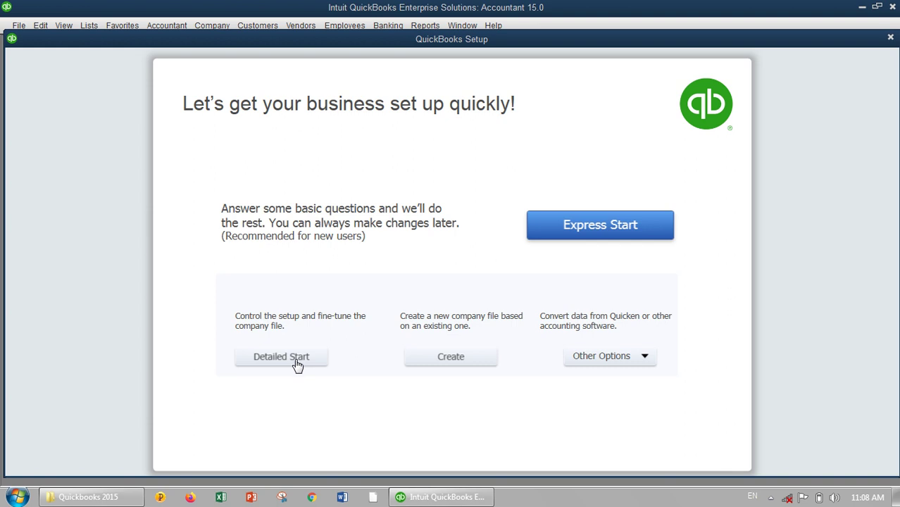
click(296, 359)
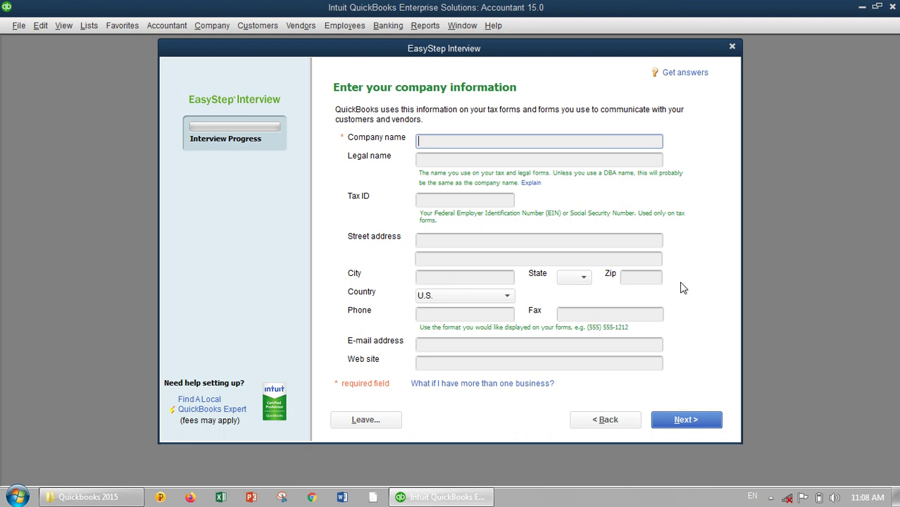
click(595, 421)
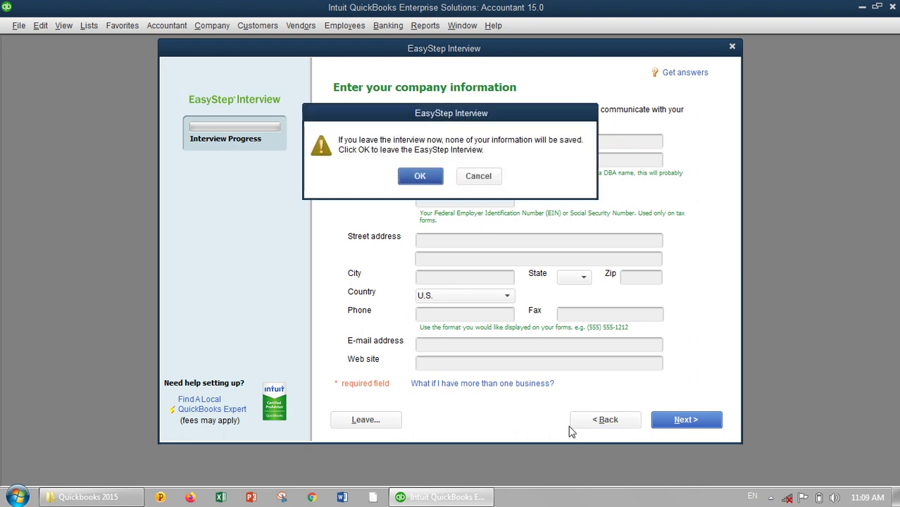
click(420, 176)
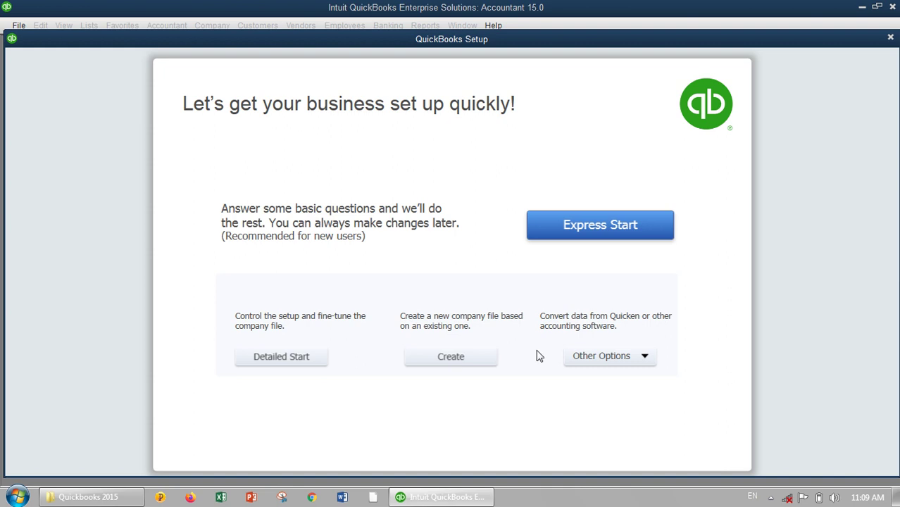
click(647, 362)
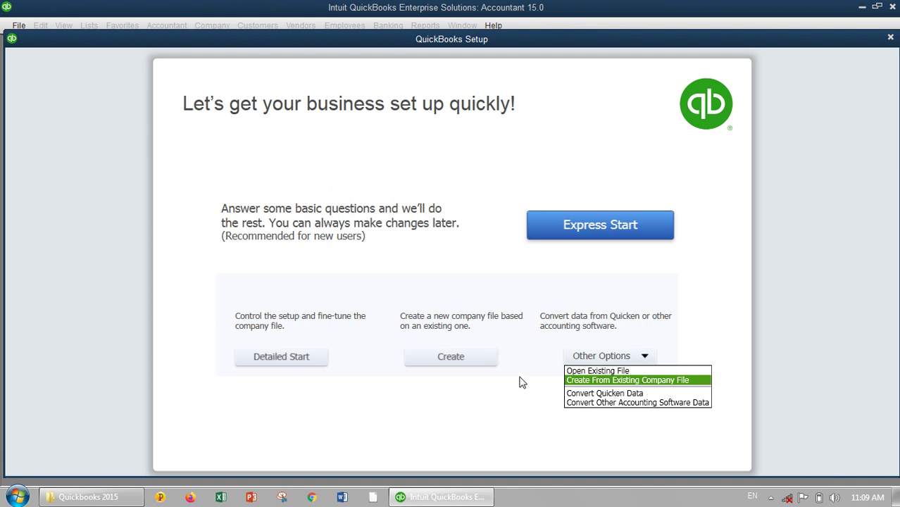
click(495, 415)
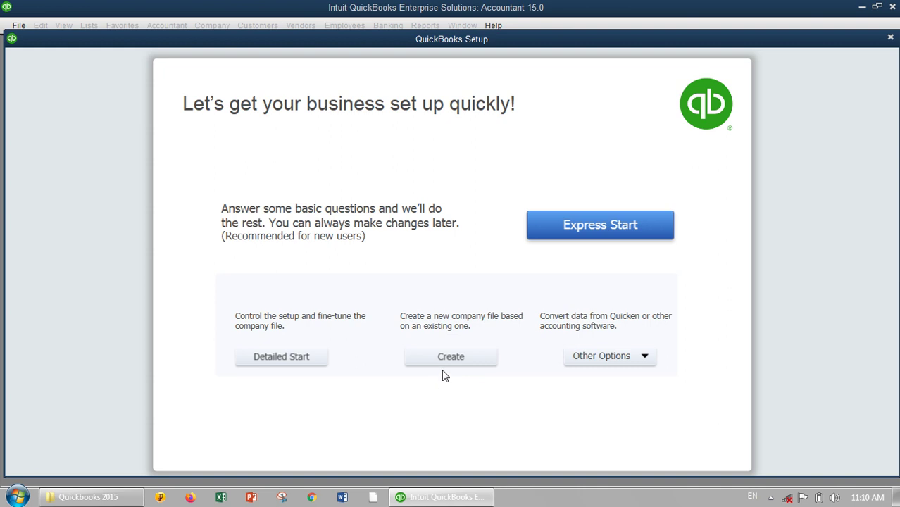
- Copy Tawheed computer company.QBW into a new company named 'Ahmad Computer company'
click(460, 362)
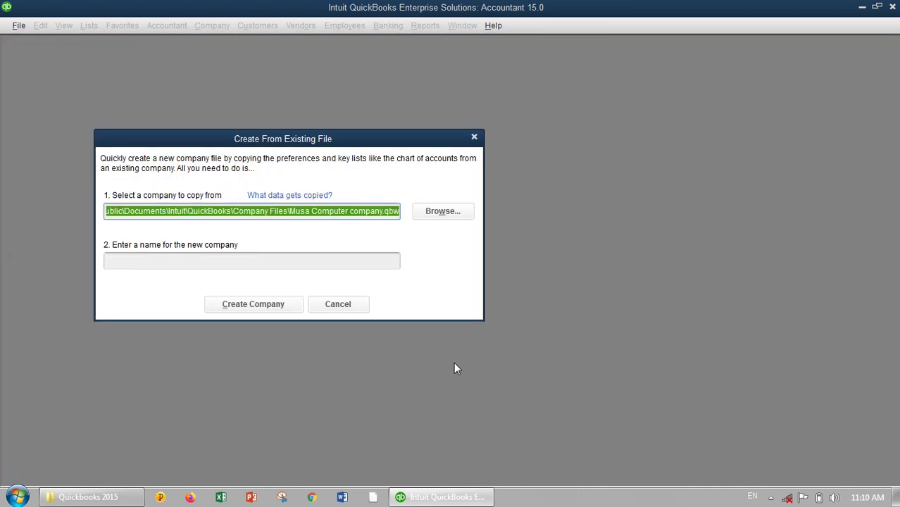
click(443, 215)
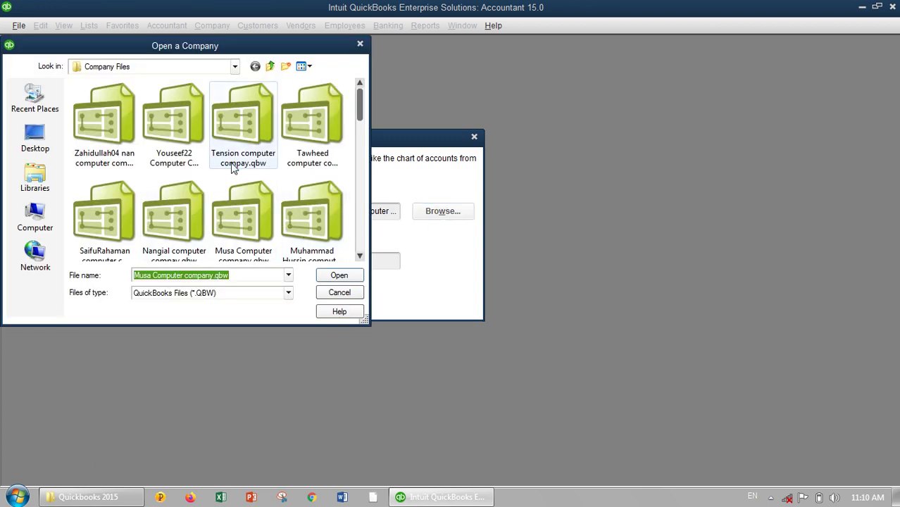
click(154, 213)
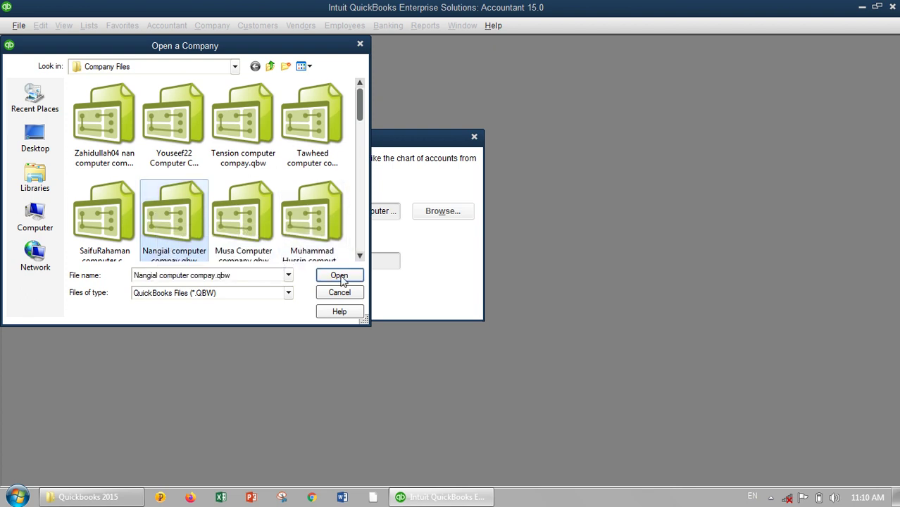
click(317, 147)
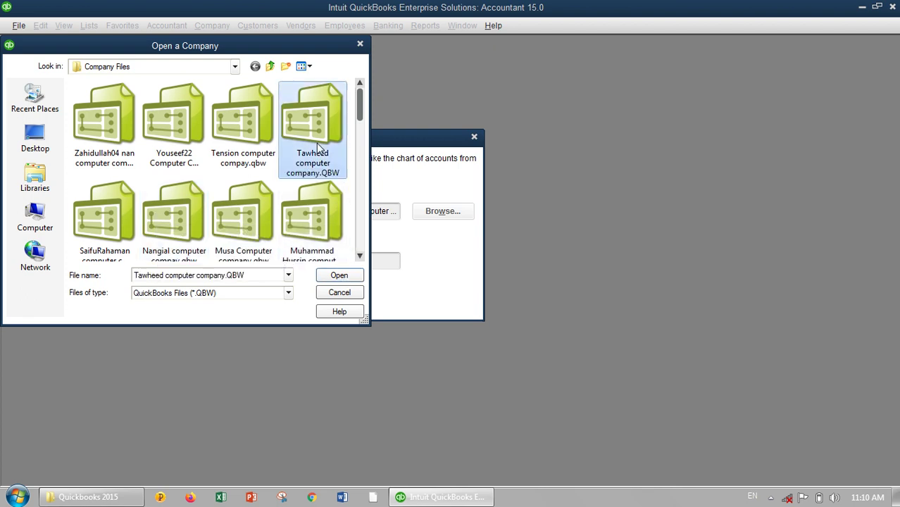
click(333, 276)
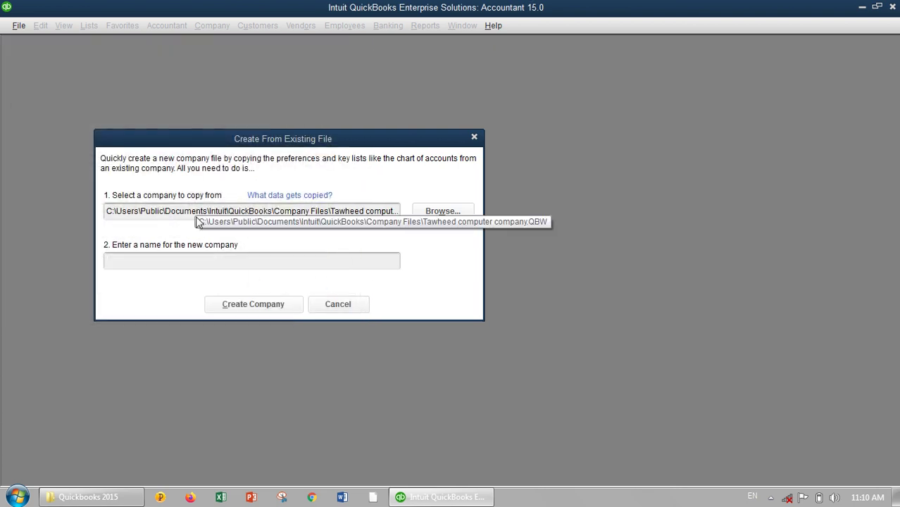
click(188, 261)
text(Ahmad)
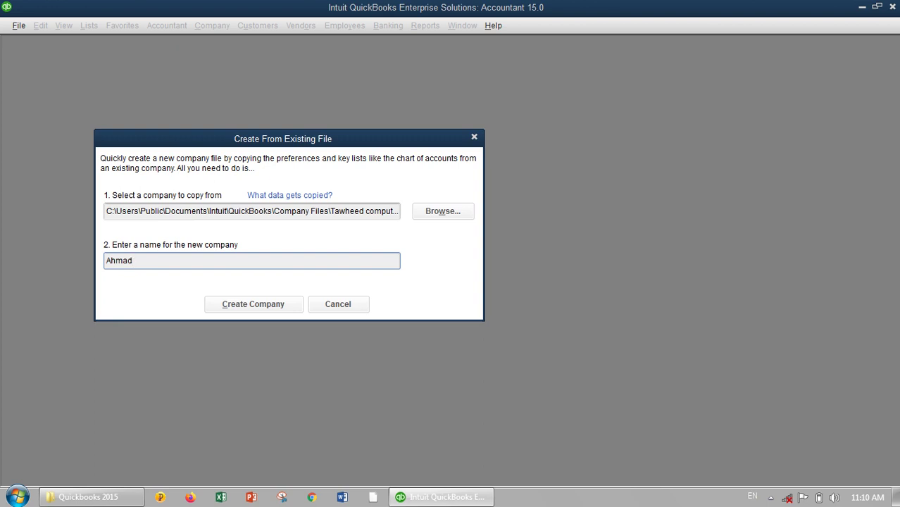
text( Computer company)
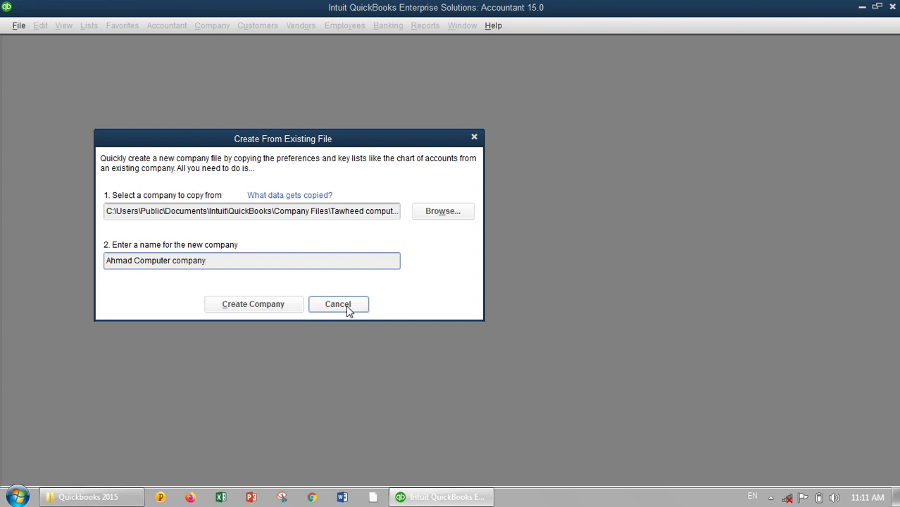
- Cancel the copy and choose Open Existing File from the new-company Other Options
click(346, 305)
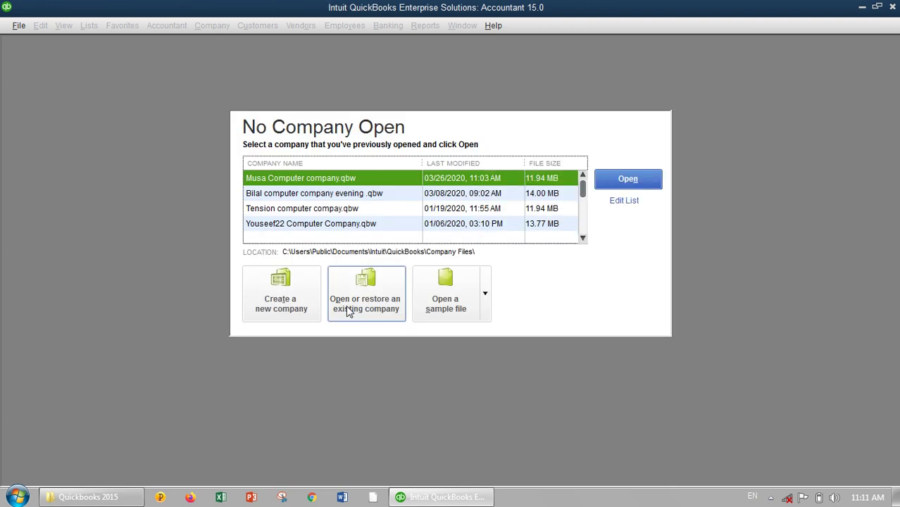
click(290, 303)
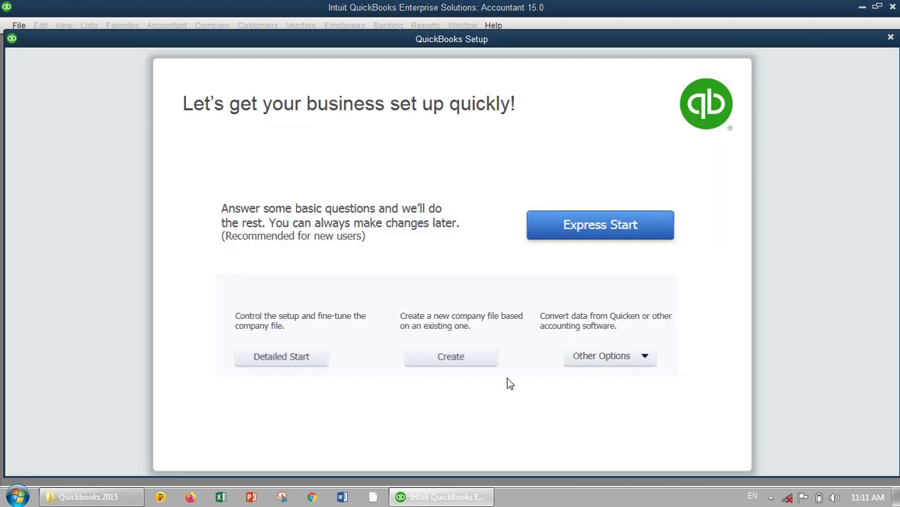
click(613, 360)
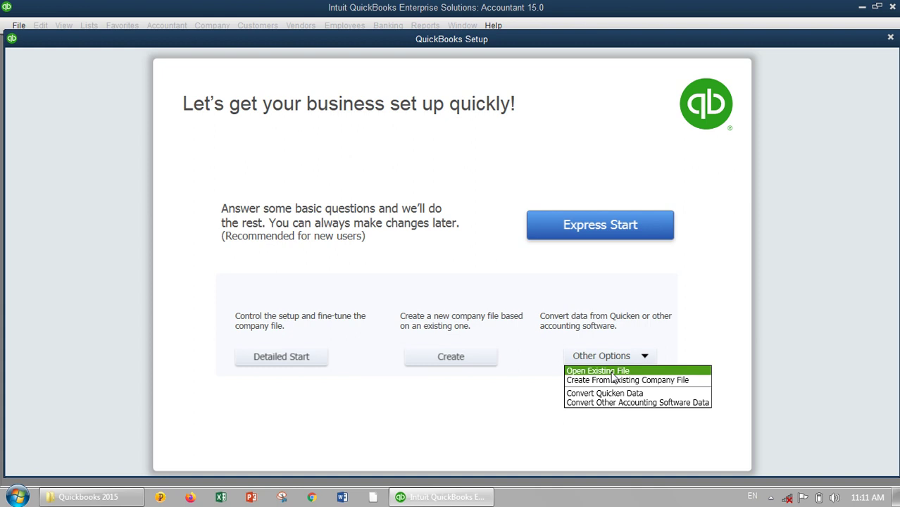
click(611, 373)
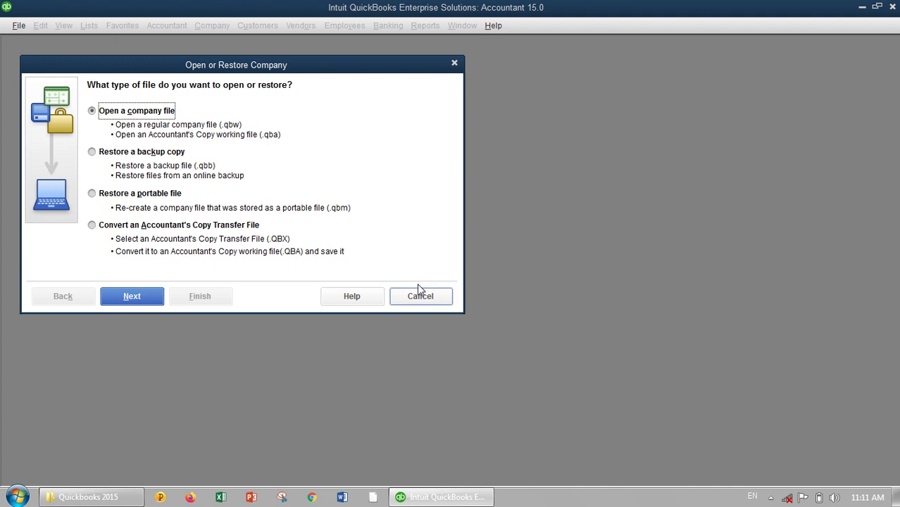
- Select Restore a backup copy, then cancel the wizard and return to new-company setup
click(92, 153)
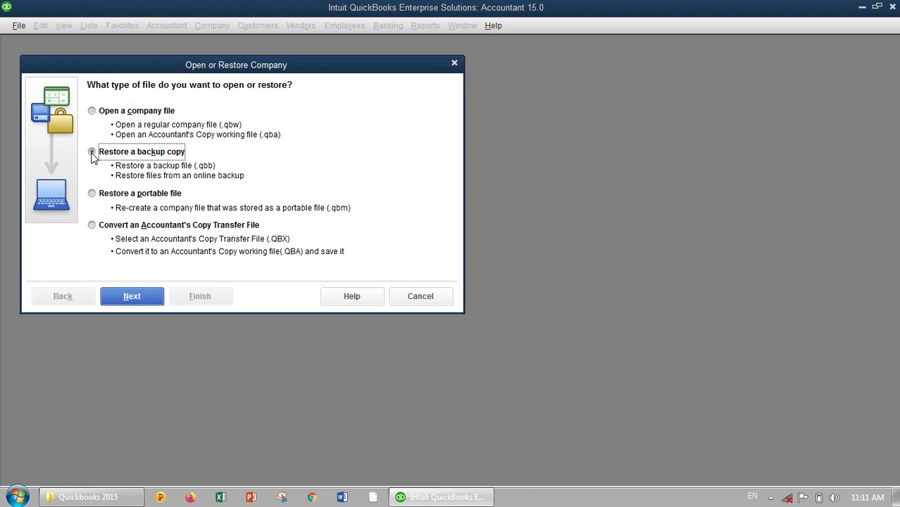
click(93, 153)
click(406, 300)
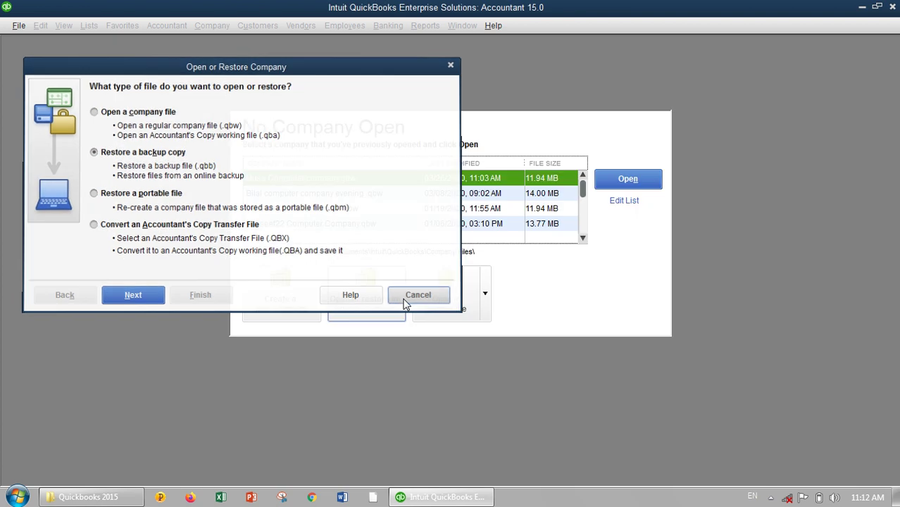
click(297, 303)
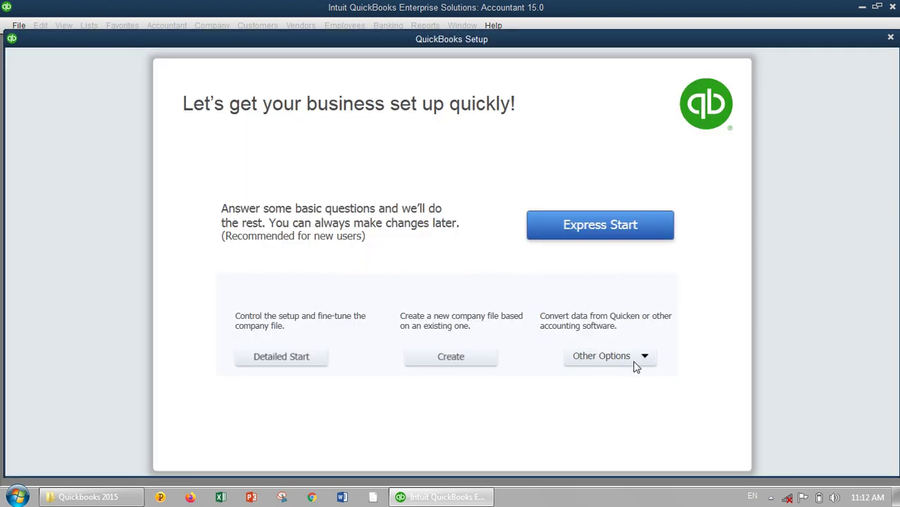
- Choose Create From Existing Company File under Other Options
click(650, 359)
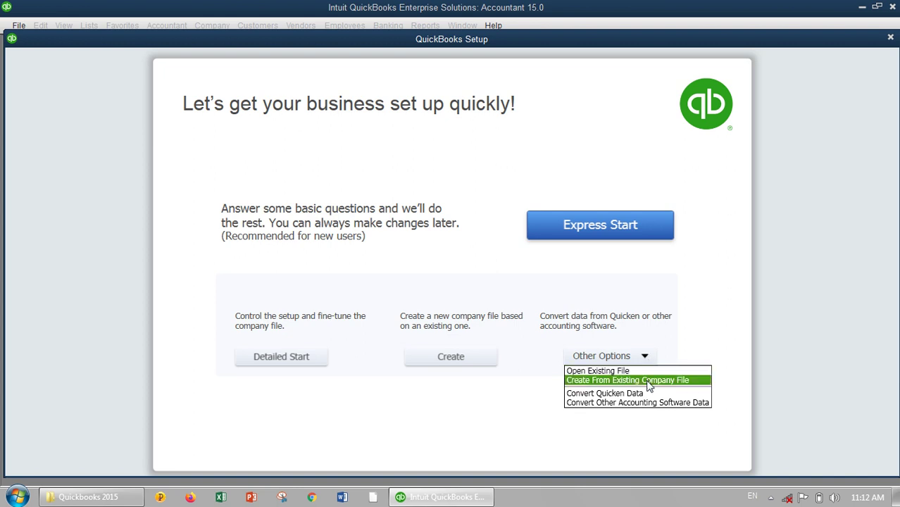
click(593, 384)
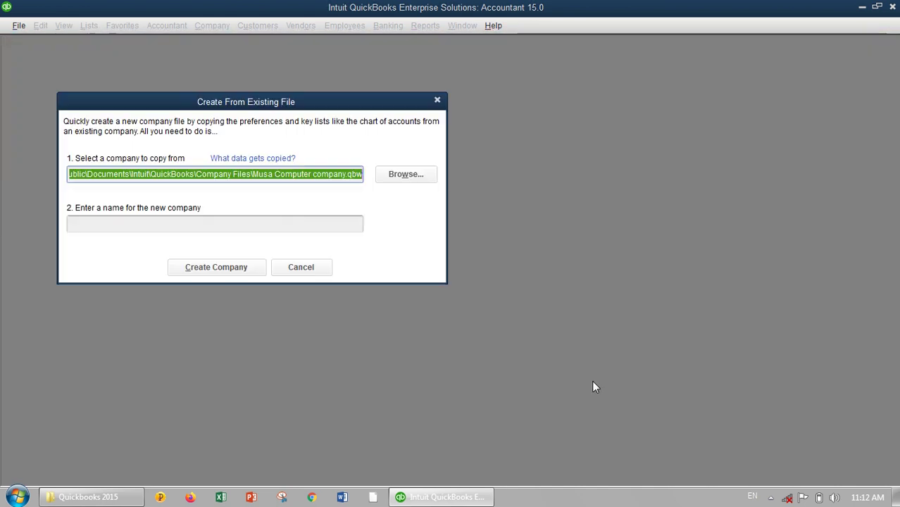
- Cancel the existing-file dialog, restart new-company setup and expand its Other Options list
click(300, 270)
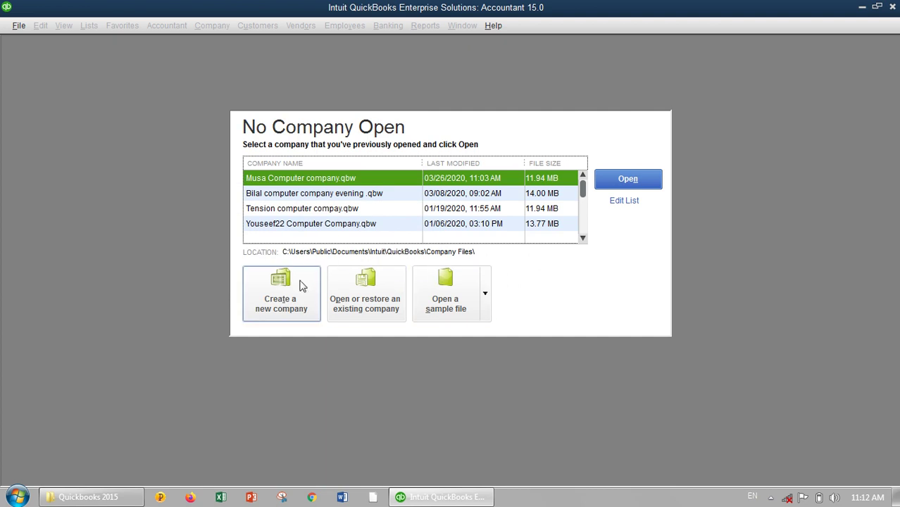
click(292, 280)
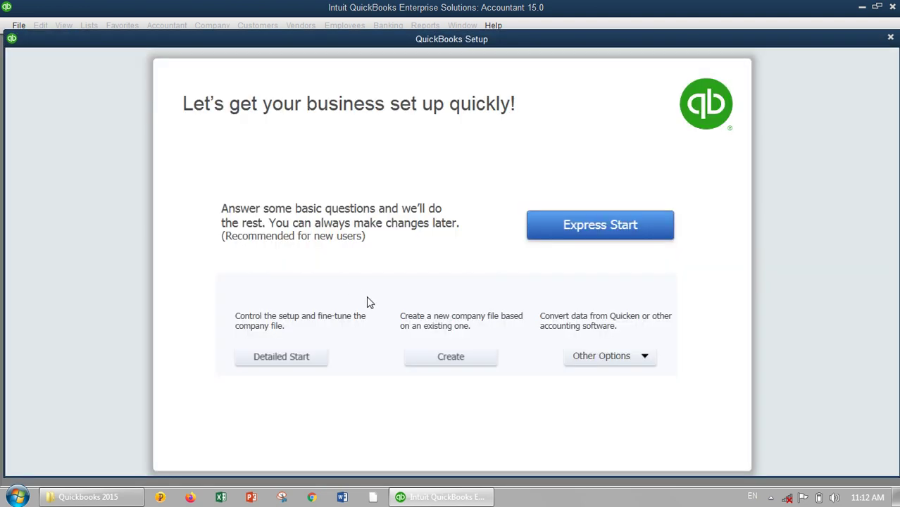
click(646, 357)
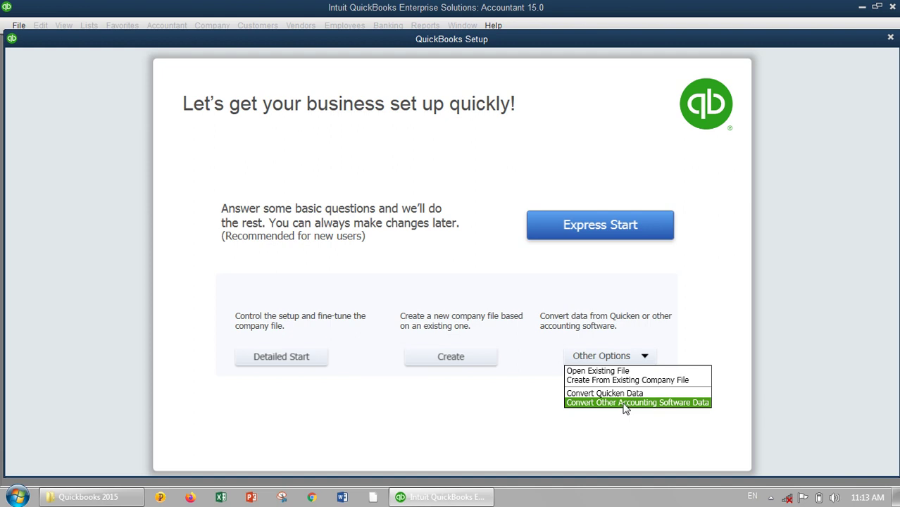
- Close the Other Options dropdown on the QuickBooks Setup screen
click(709, 332)
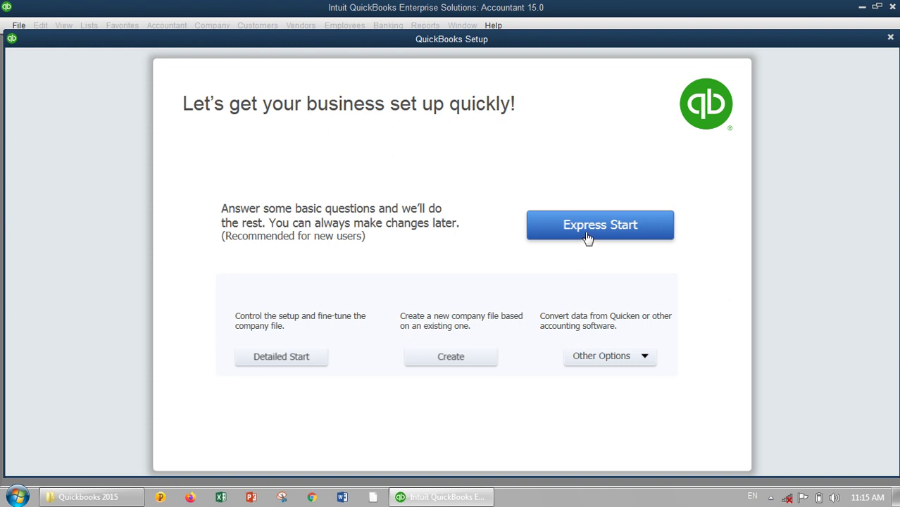
- Begin Express Start and enter 'Safi Computer Company' as the business name, correcting typos
click(588, 238)
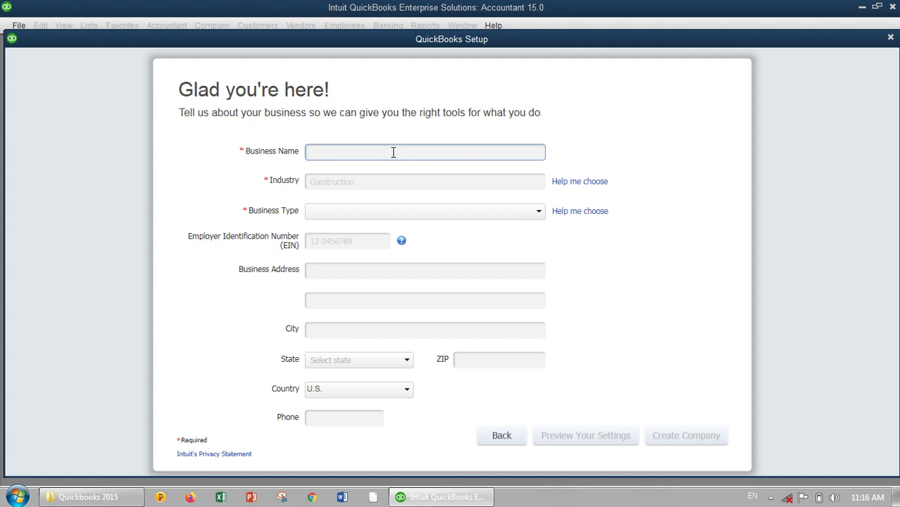
text(Safi Computer Company)
click(428, 186)
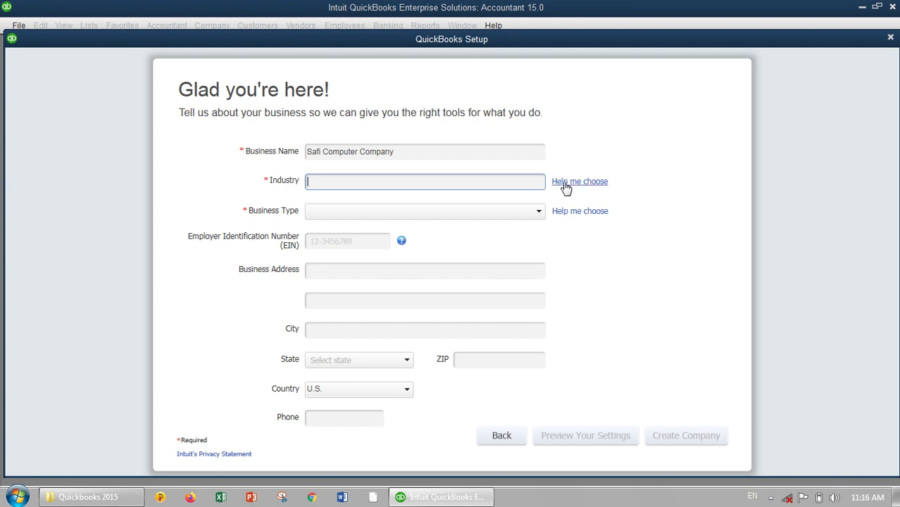
- Search the industry helper for 'fin' and preview Financial Services and Advertising accounts
click(566, 184)
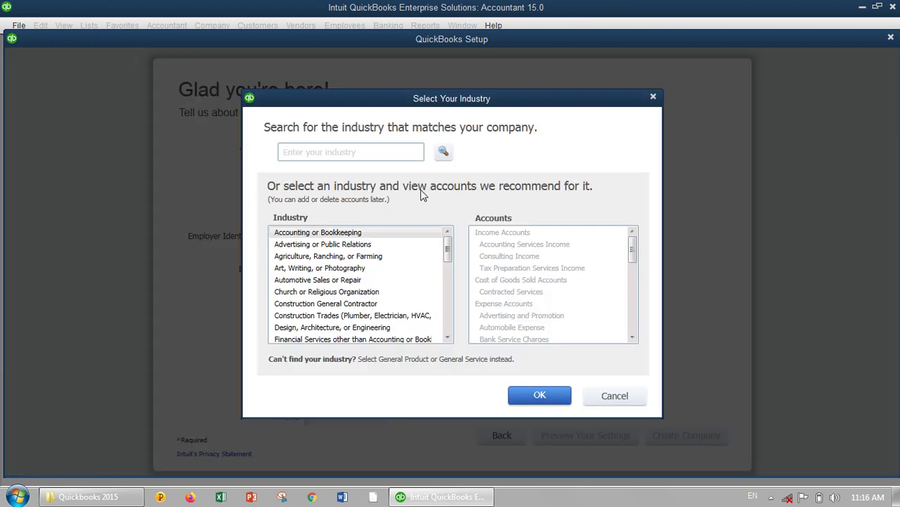
click(375, 152)
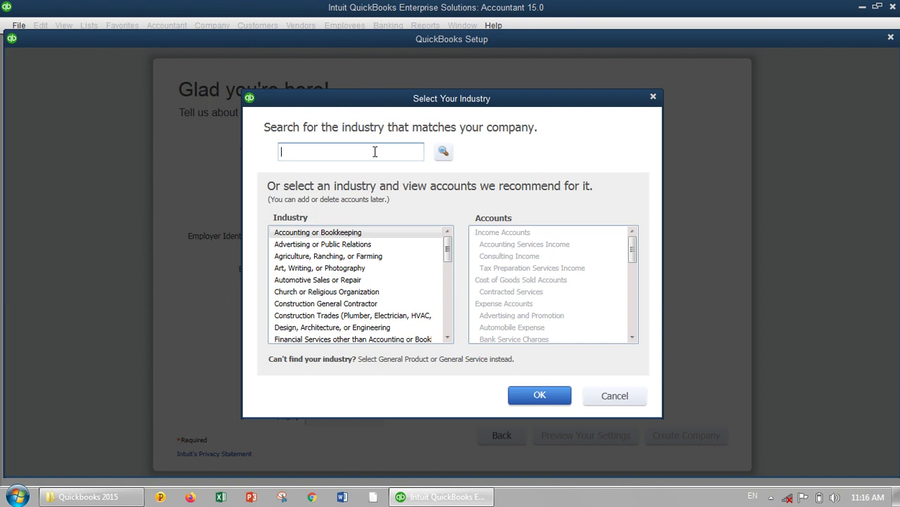
text(fin)
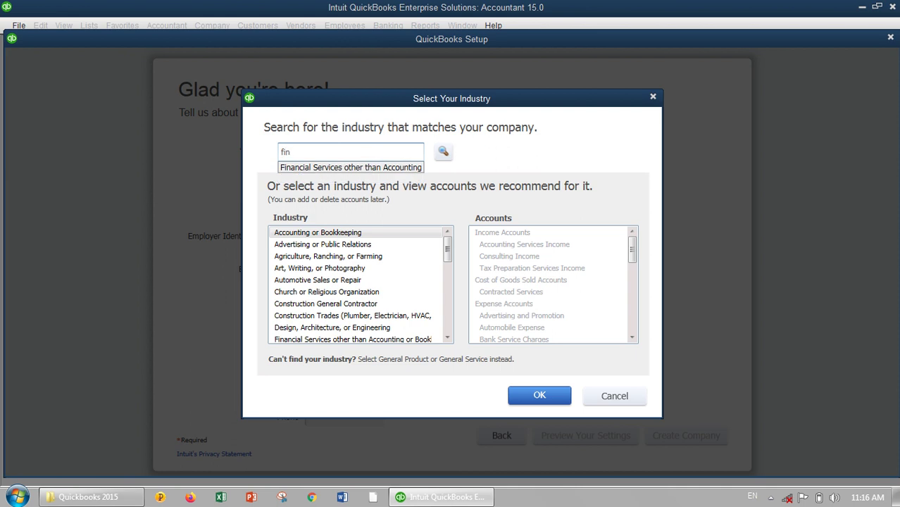
click(352, 167)
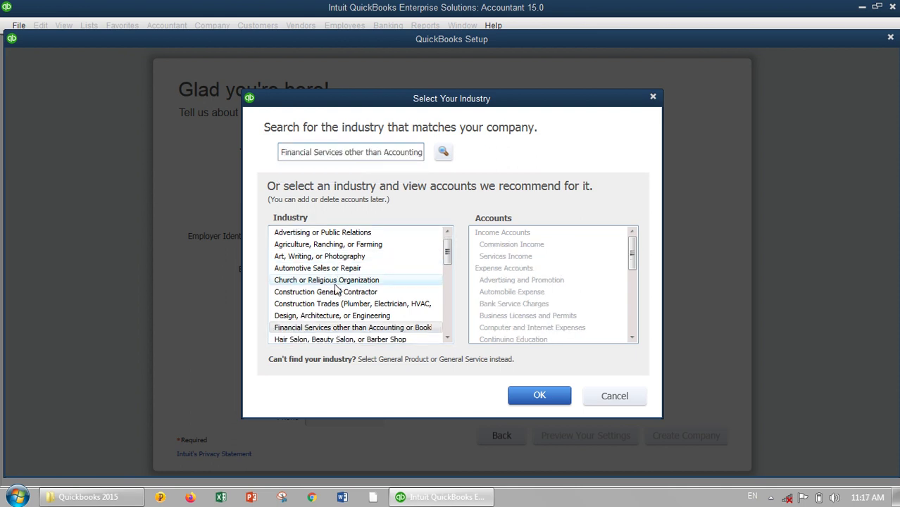
click(329, 235)
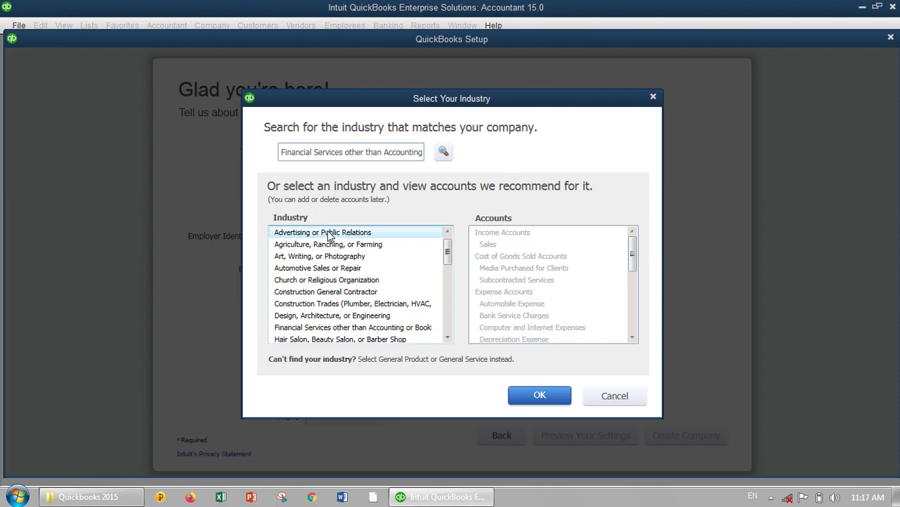
- Browse the industry list's suggested accounts and confirm Other/None as the industry
key(Down)
key(Down)
key(Down)
key(Down)
key(Down)
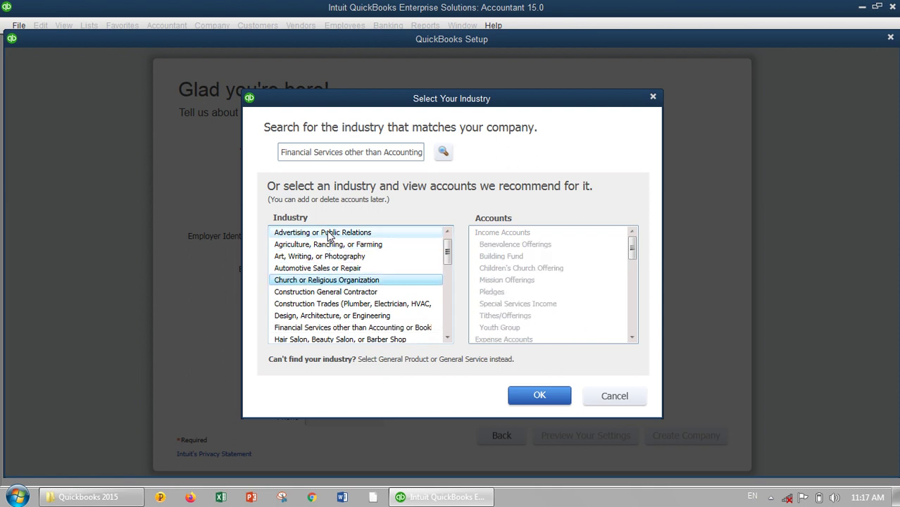
key(Down)
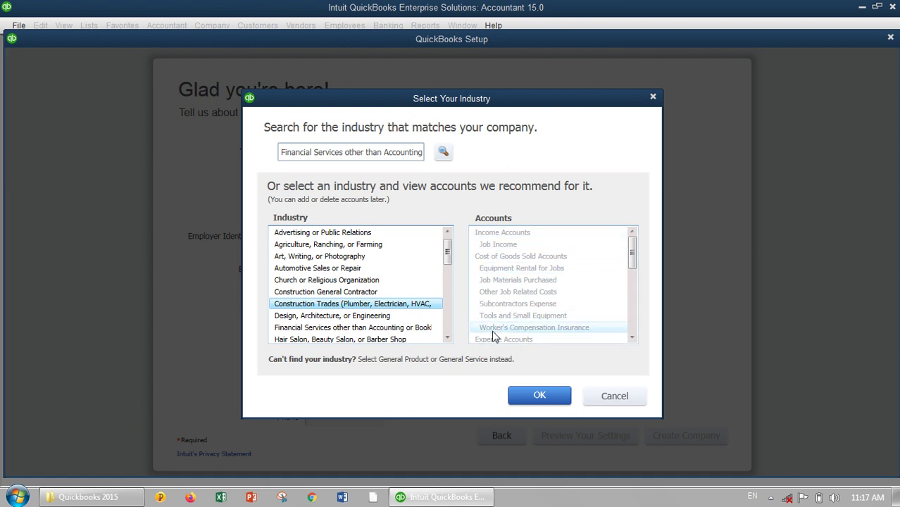
key(Down)
key(Down)
key(Down)
key(Down)
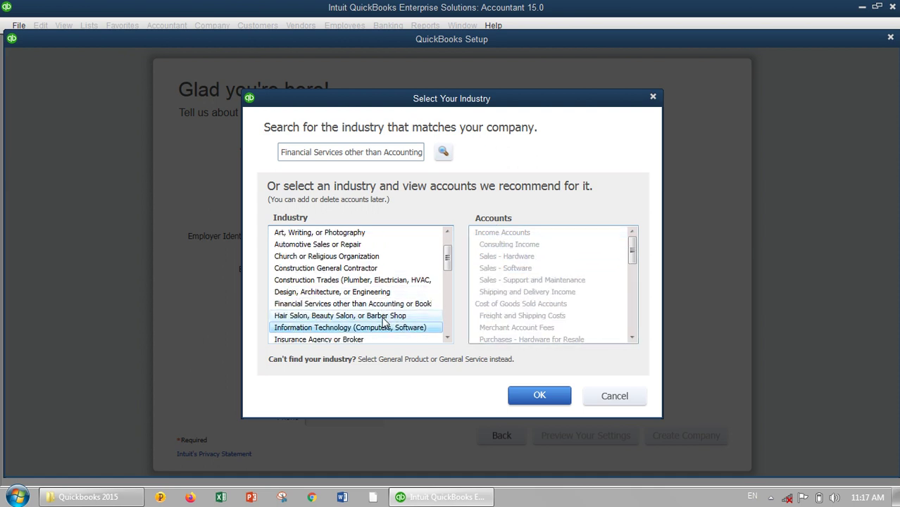
key(Down)
key(Down)
key(Up)
key(Up)
key(Up)
key(Up)
key(Up)
key(Down)
key(Down)
key(Down)
key(Down)
key(Down)
key(Down)
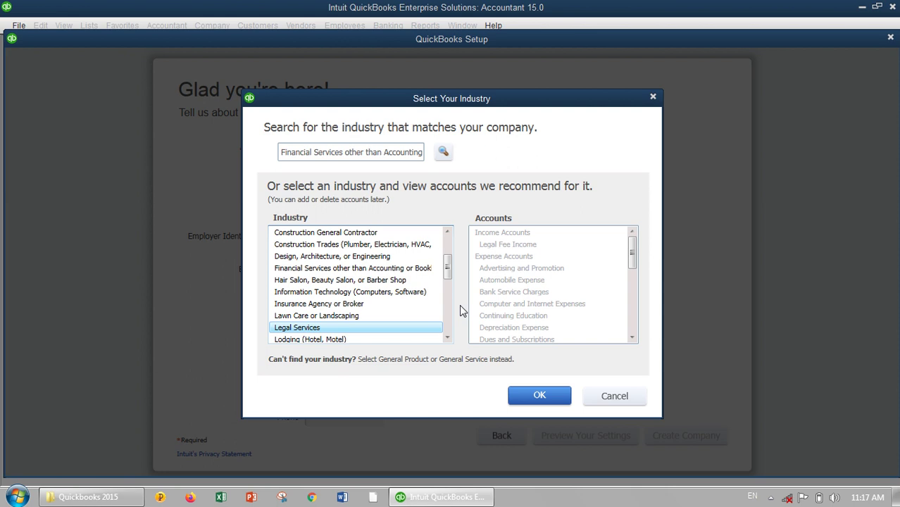
key(Down)
key(Down)
key(Down)
key(Down)
key(Down)
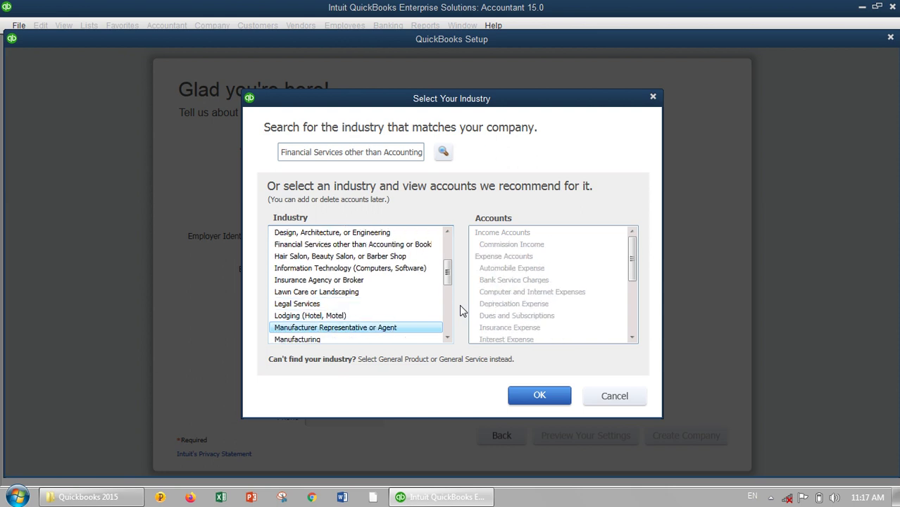
key(Down)
key(Down)
key(Down)
key(Down)
key(Down)
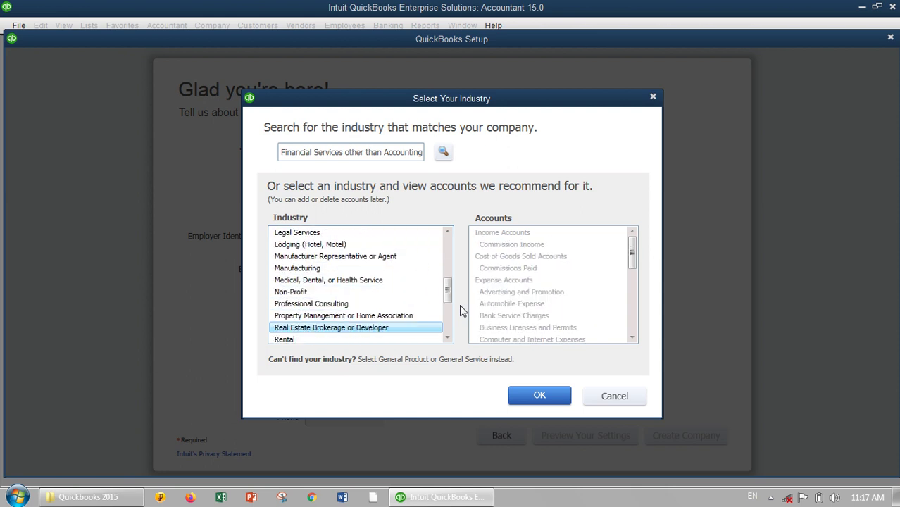
key(Down)
key(Down)
key(Down)
key(Down)
key(Down)
key(Down)
key(Down)
key(Down)
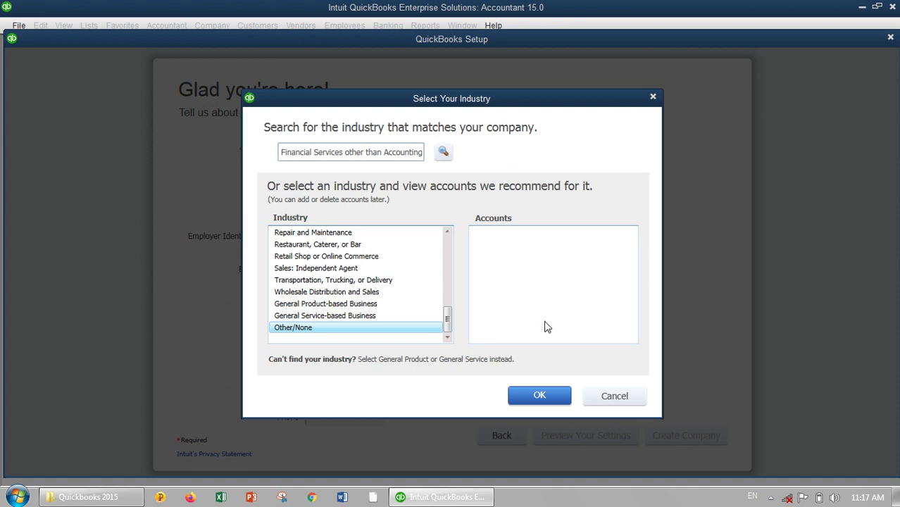
click(532, 399)
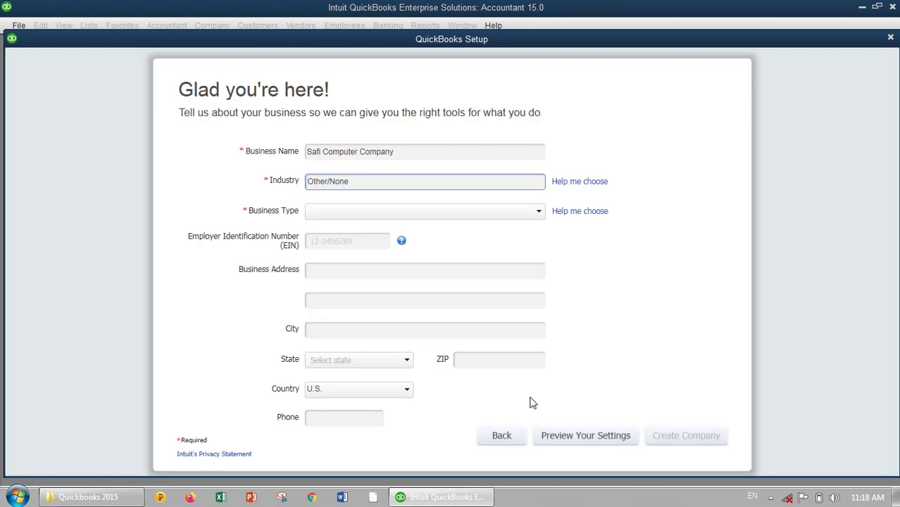
- Set the business type to Partnership or LLP
click(508, 214)
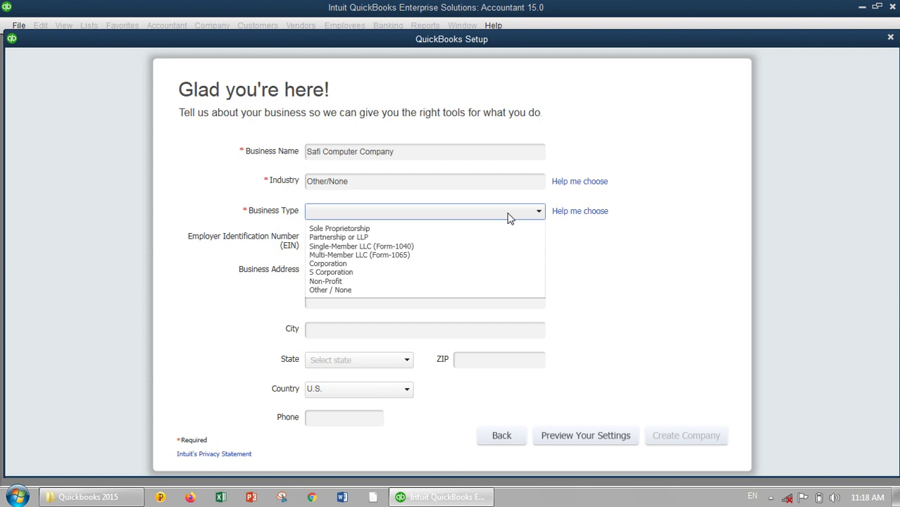
click(477, 240)
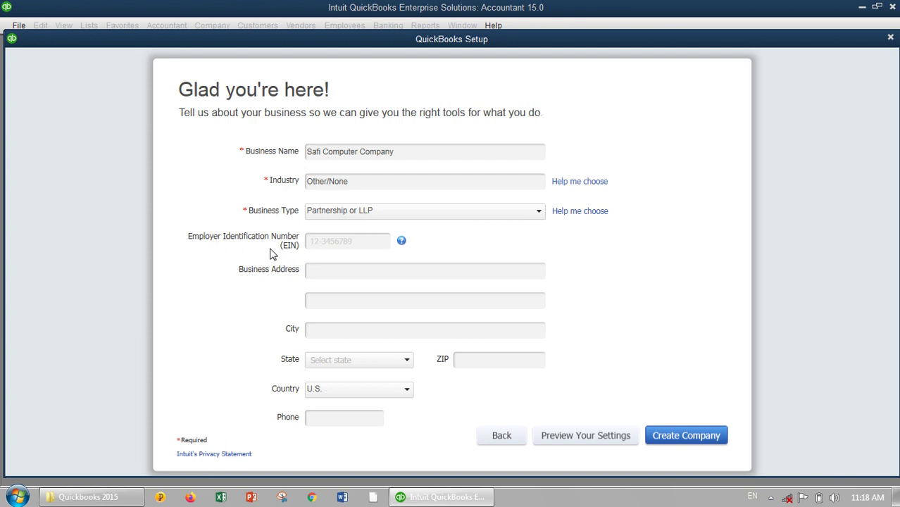
click(312, 246)
- Try an Employer Identification Number, delete it again, and move to the Business Address field
click(329, 242)
text(56)
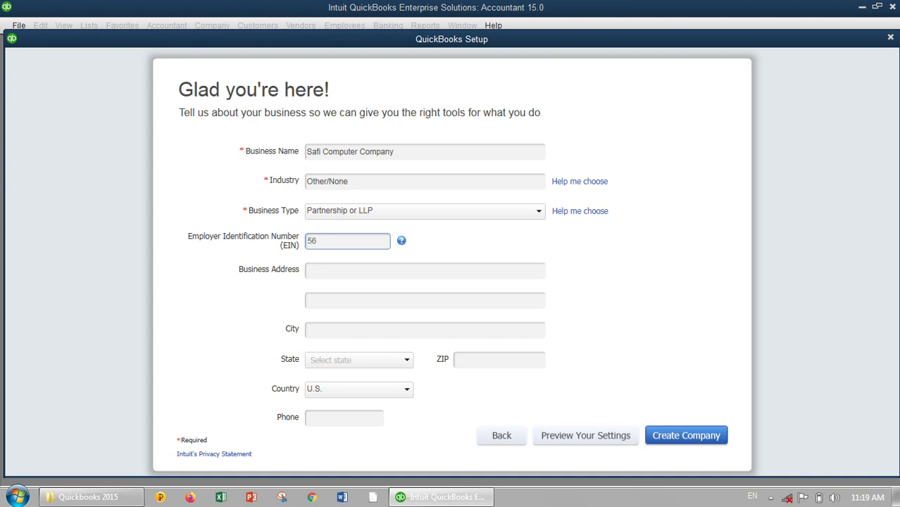
text(-9876543)
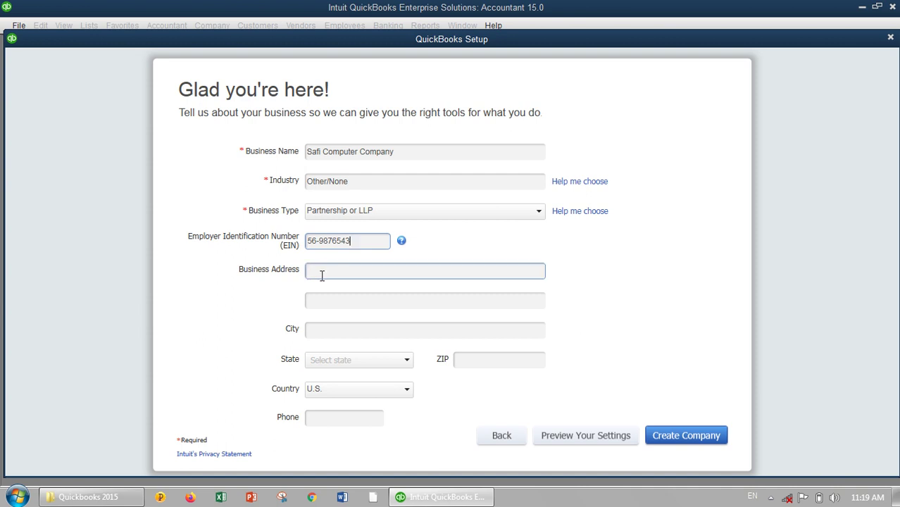
key(BackSpace)
key(BackSpace)
key(BackSpace)
key(BackSpace)
key(BackSpace)
key(BackSpace)
key(BackSpace)
key(BackSpace)
key(BackSpace)
key(BackSpace)
click(322, 275)
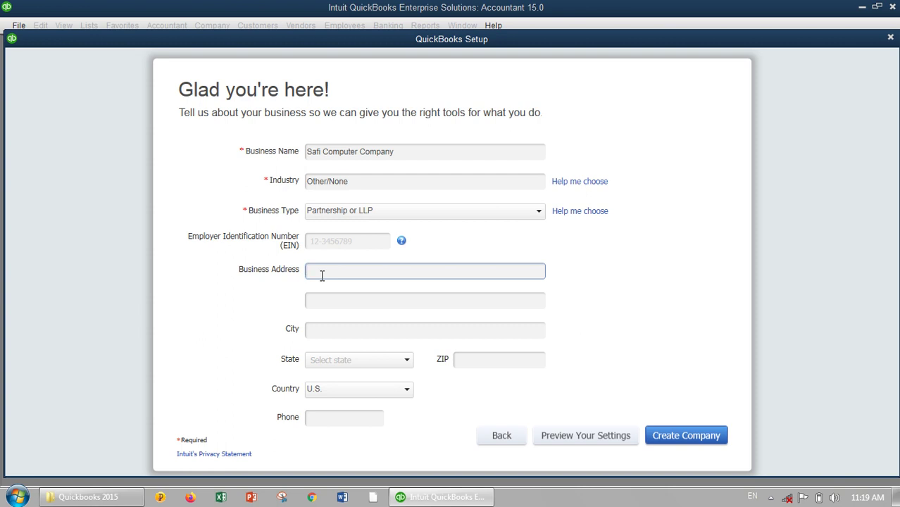
- Enter the company's street address, corrected for typos, in the first Business Address line
text(Mia Aslam plaza,jalalabad,Nangar)
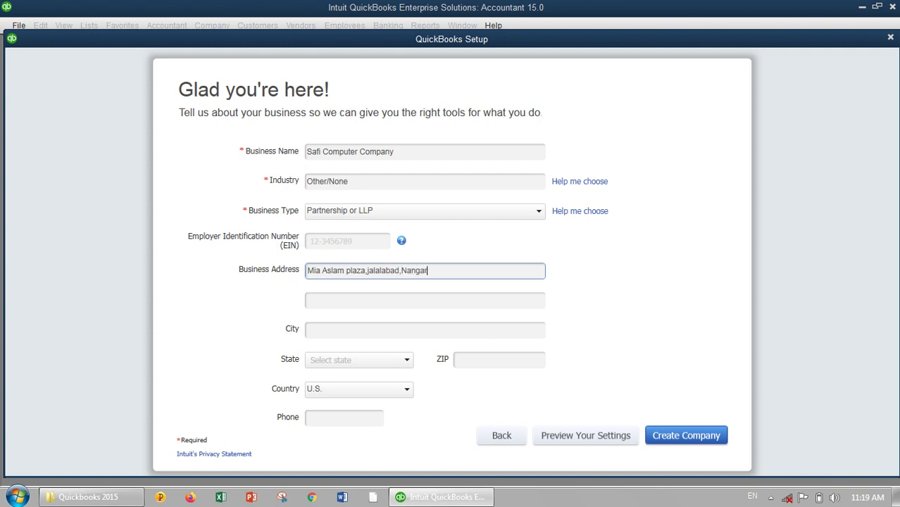
text(har.)
click(338, 303)
click(349, 328)
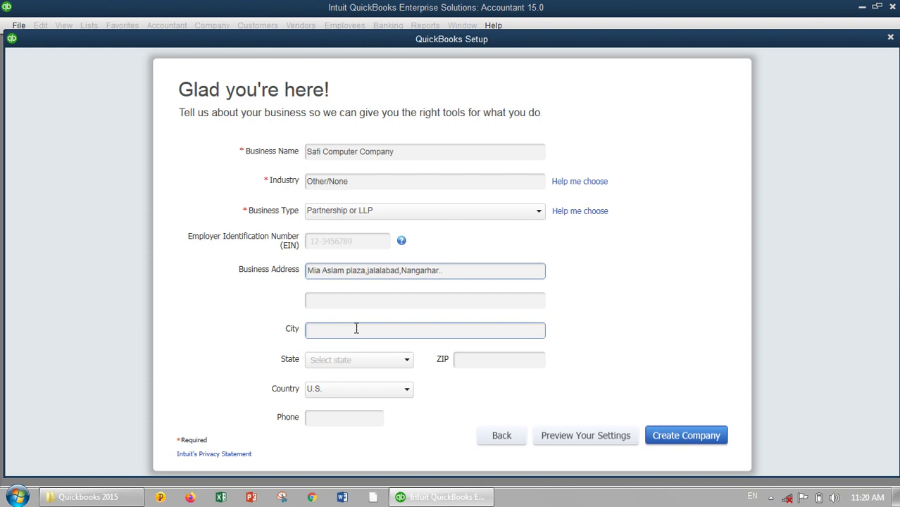
- Enter Jalalabad as the company's city, fixing the typo
click(353, 329)
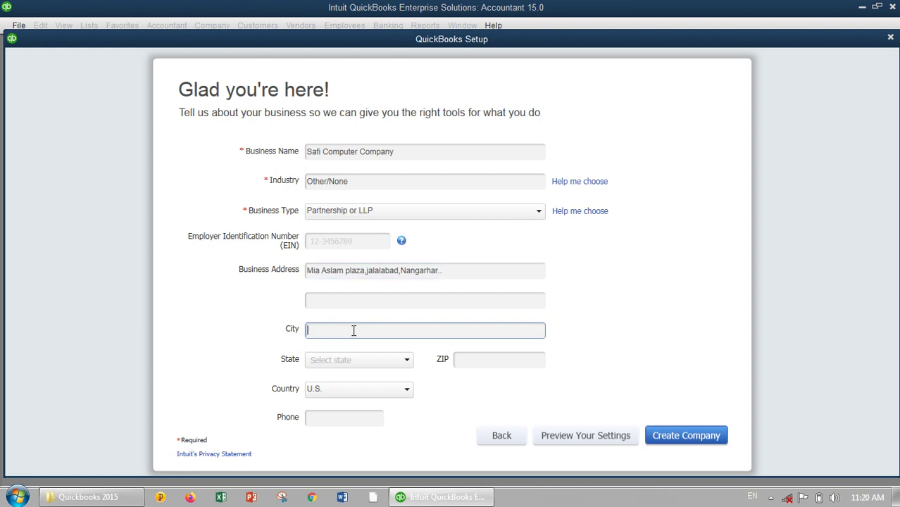
text(Jalalabad)
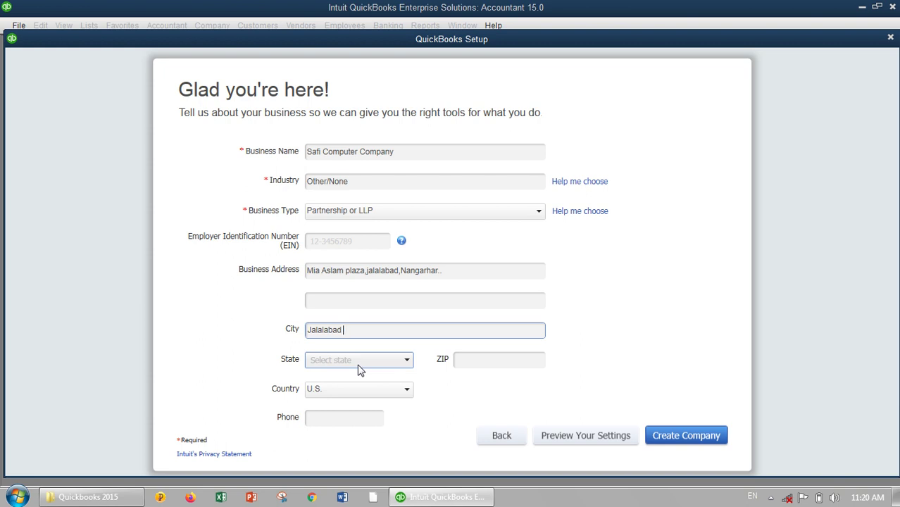
click(359, 365)
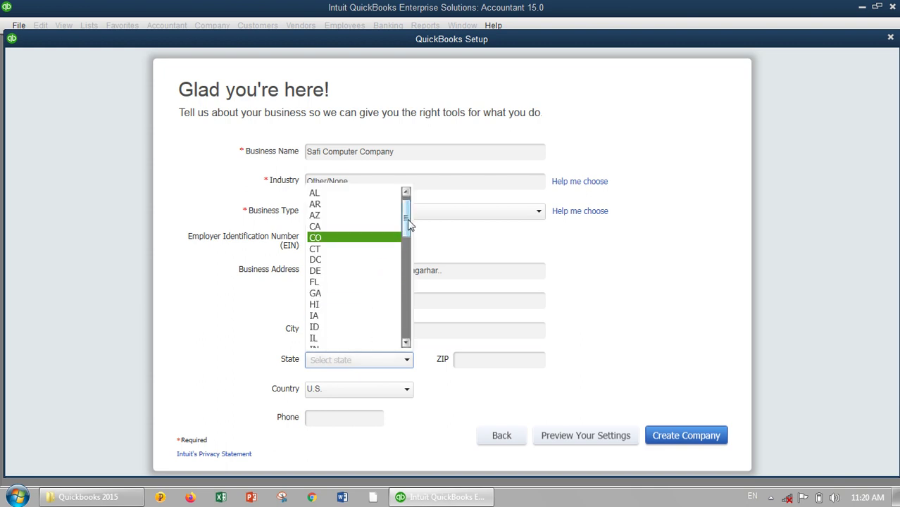
drag(407, 219, 405, 337)
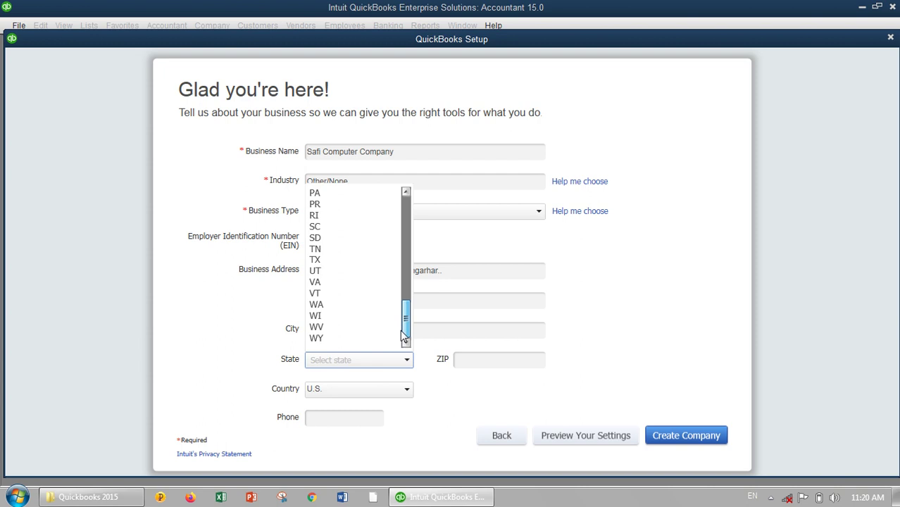
click(344, 399)
click(343, 399)
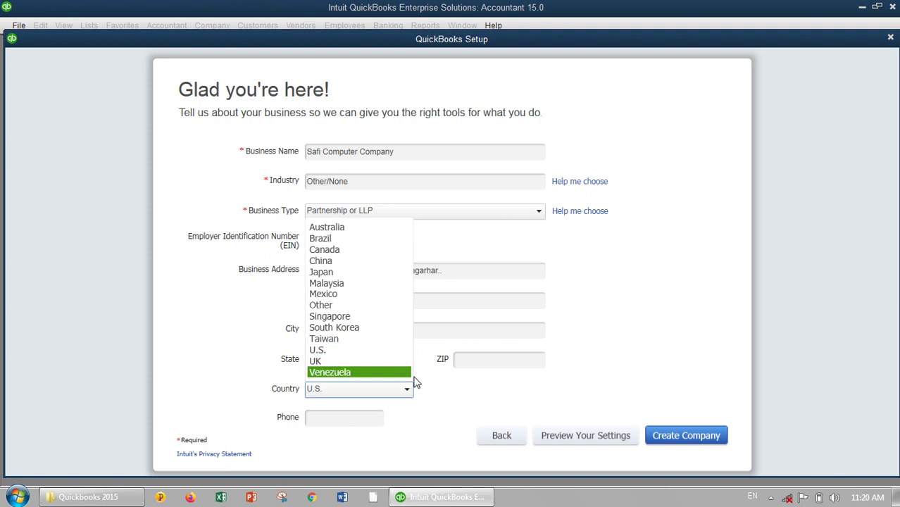
click(445, 402)
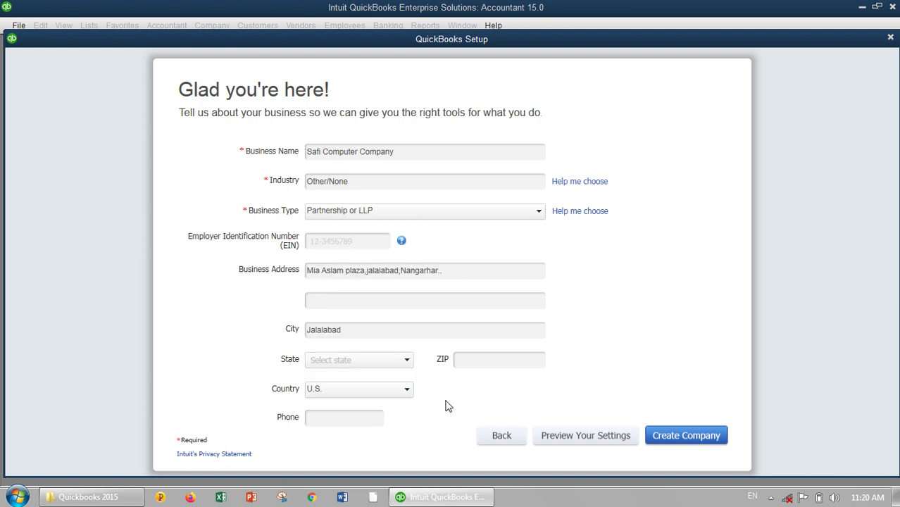
click(350, 363)
click(350, 363)
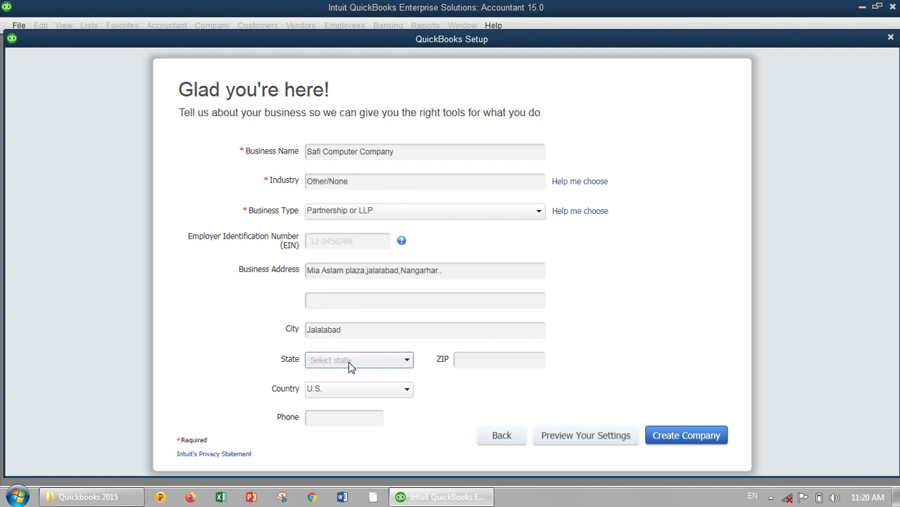
click(462, 362)
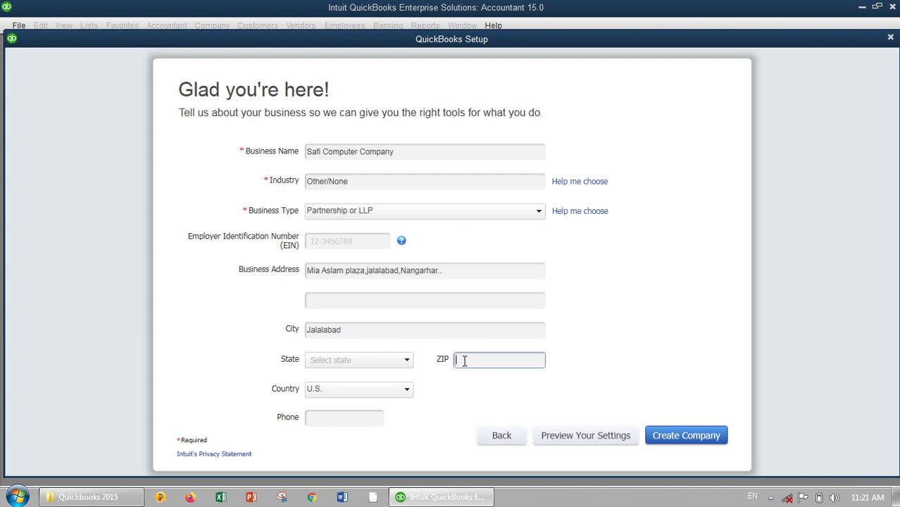
- Enter ZIP code 26000 and choose Other as the country
text(26000)
click(365, 390)
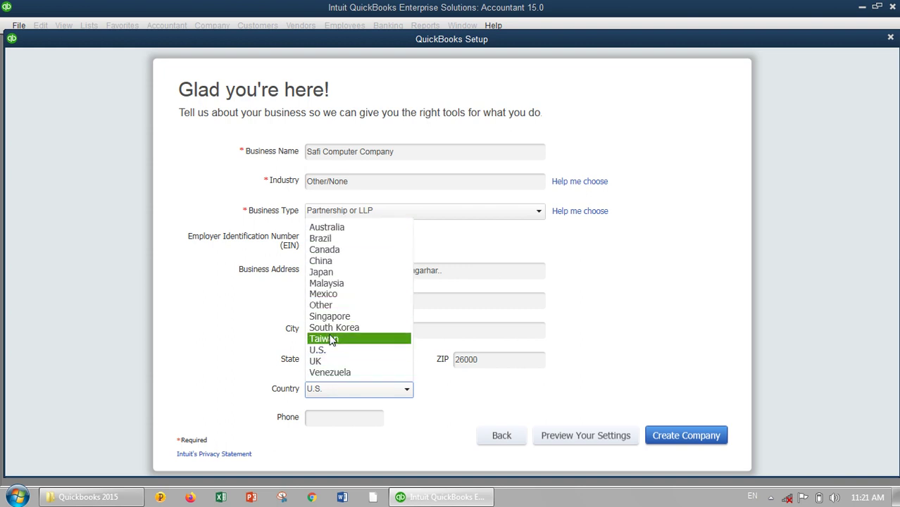
click(335, 307)
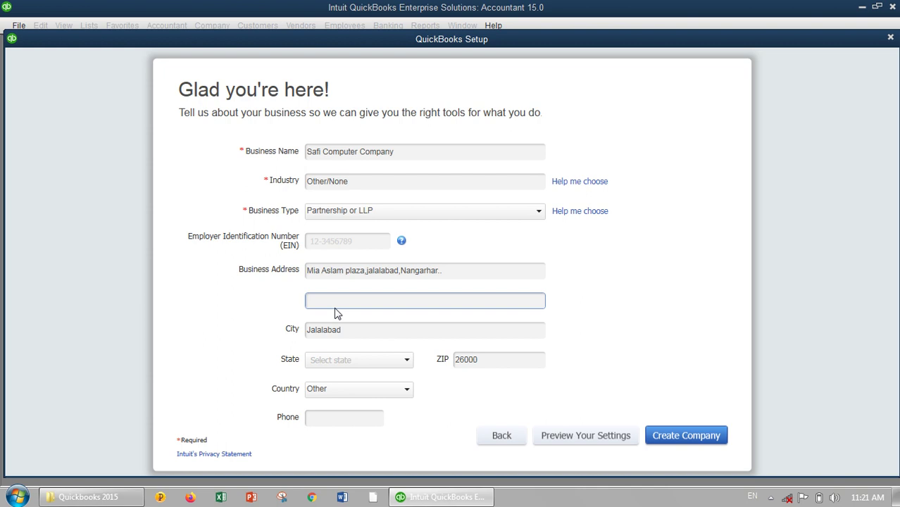
- Enter the business phone number and create the Safi Computer Company file
click(330, 418)
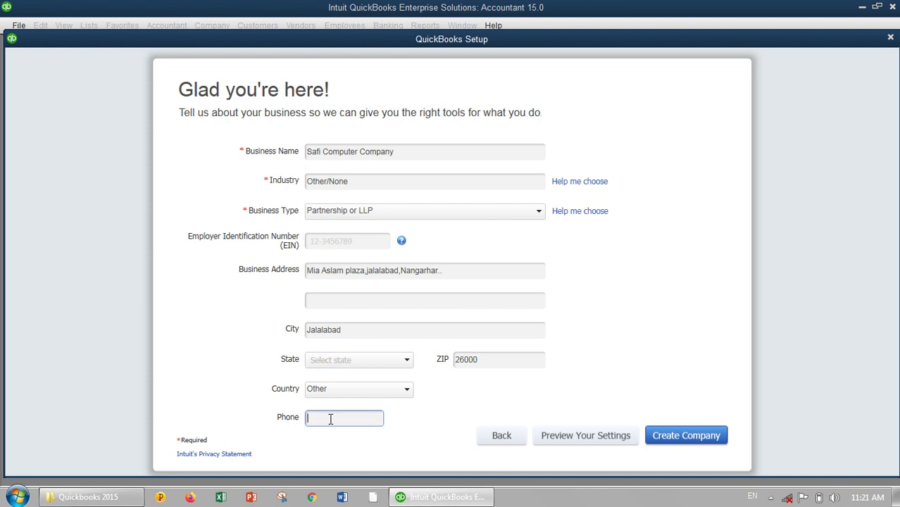
text(00093)
key(BackSpace)
key(BackSpace)
key(BackSpace)
key(BackSpace)
key(BackSpace)
text(7000)
key(BackSpace)
key(BackSpace)
key(BackSpace)
key(BackSpace)
click(662, 436)
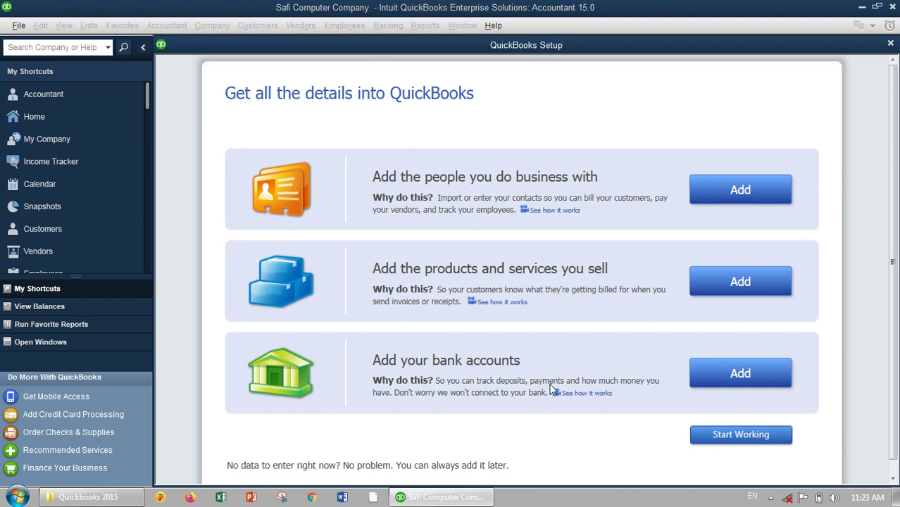
- Start working, then close the Adjusted Trial Balance report and the Accountant Center
click(723, 440)
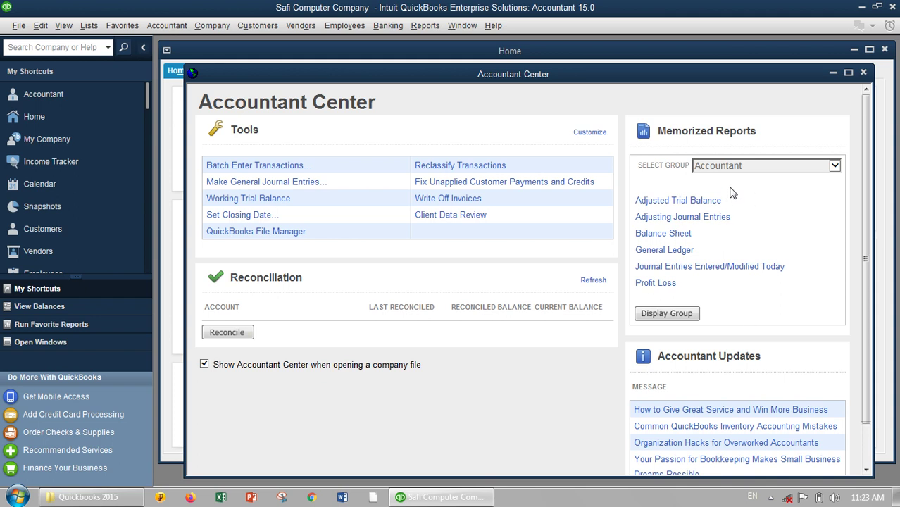
click(713, 200)
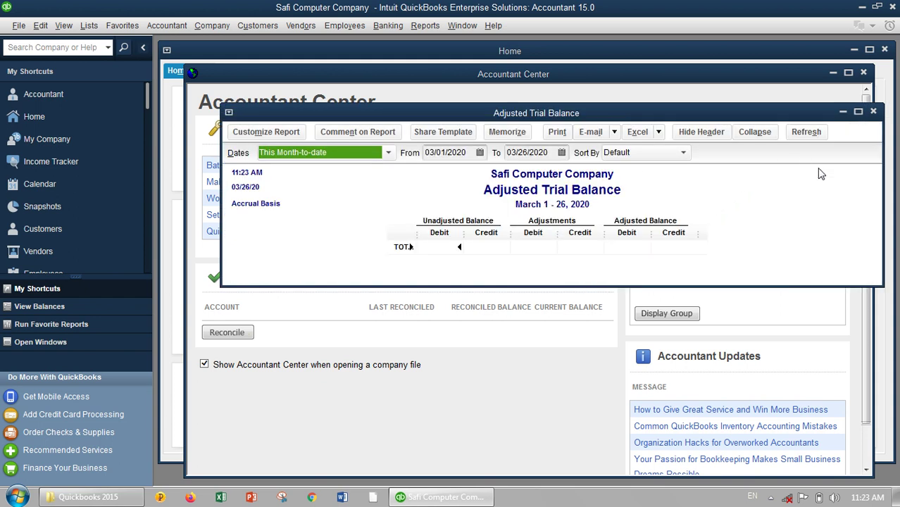
click(873, 111)
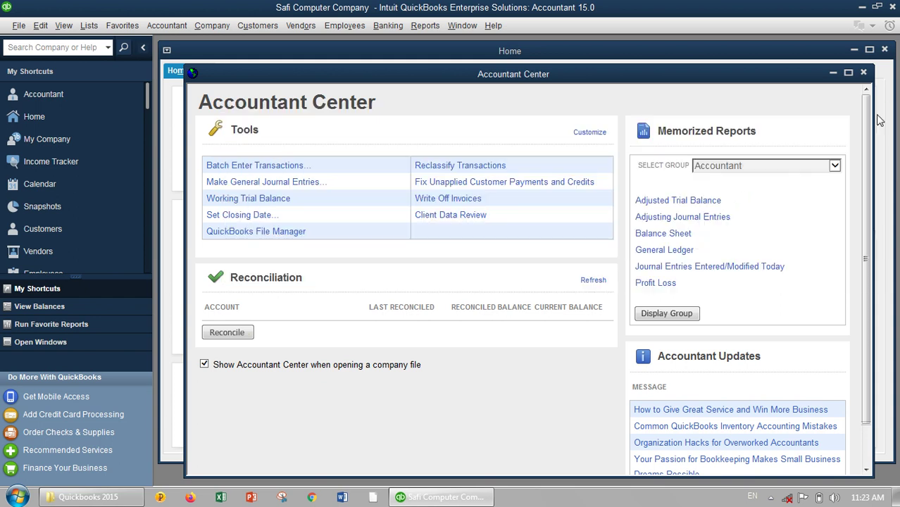
click(863, 72)
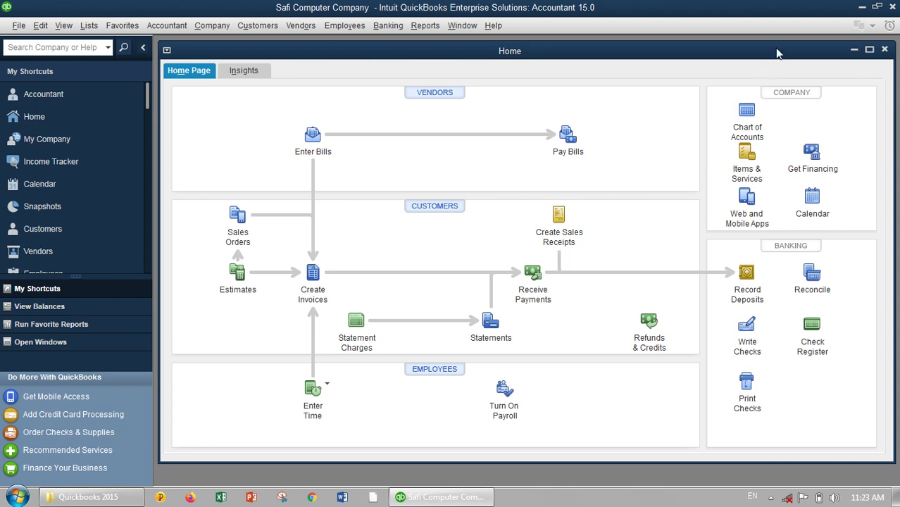
- Maximize the Home page window, then open the recorder's tray menu to stop recording
click(868, 50)
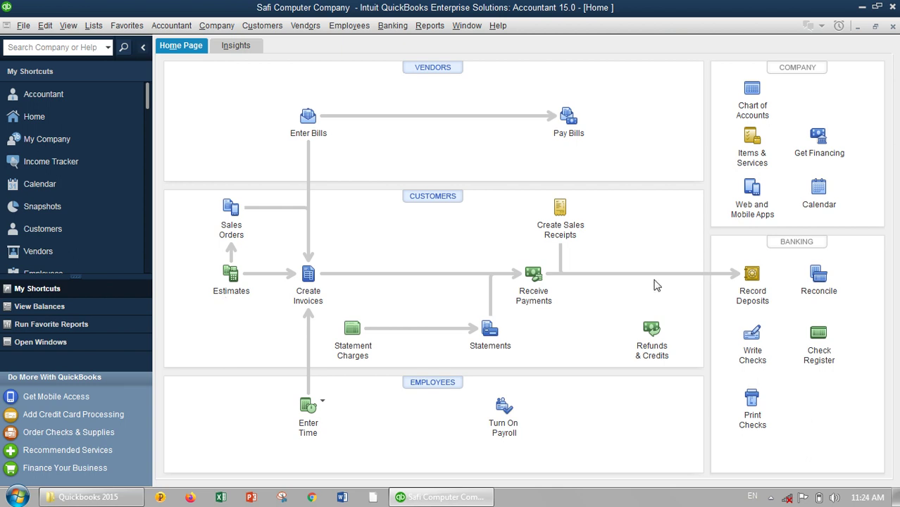
click(771, 498)
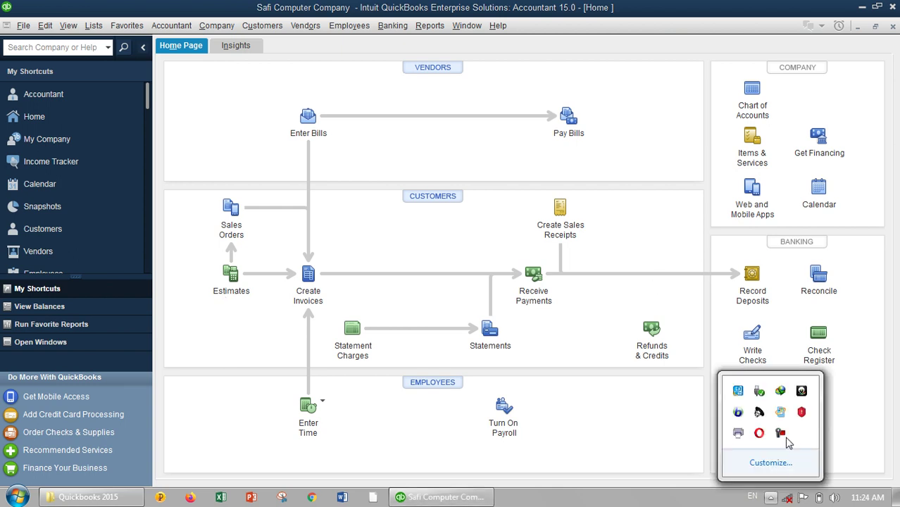
right_click(781, 436)
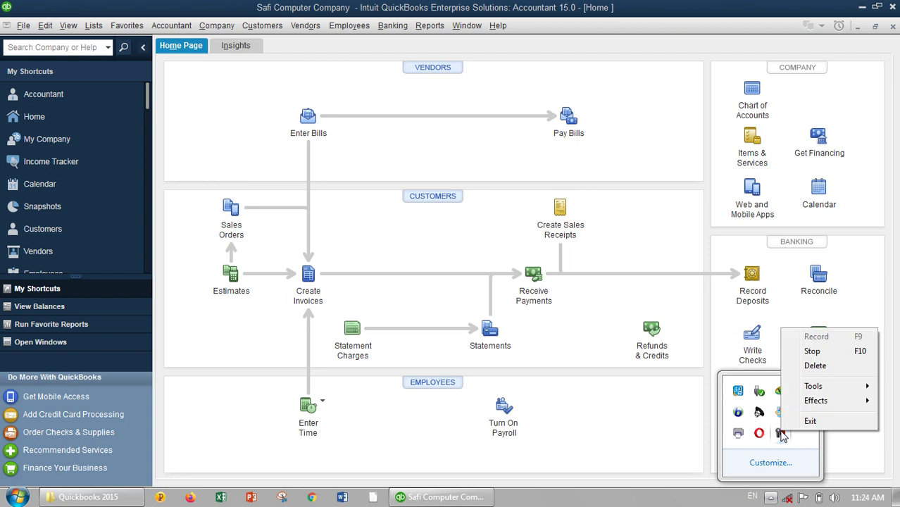